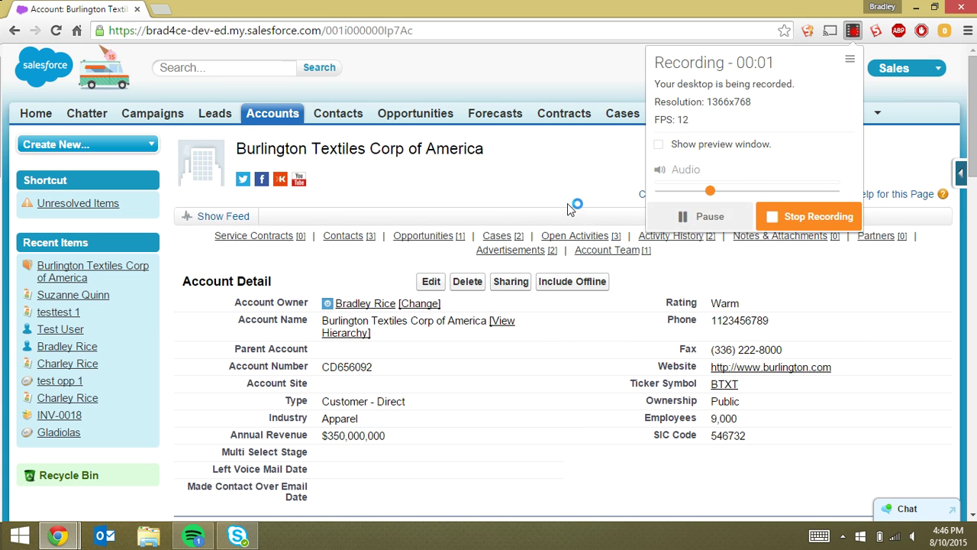
Open the Burlington Textiles Corp of America account from the Accounts home page.
click(567, 203)
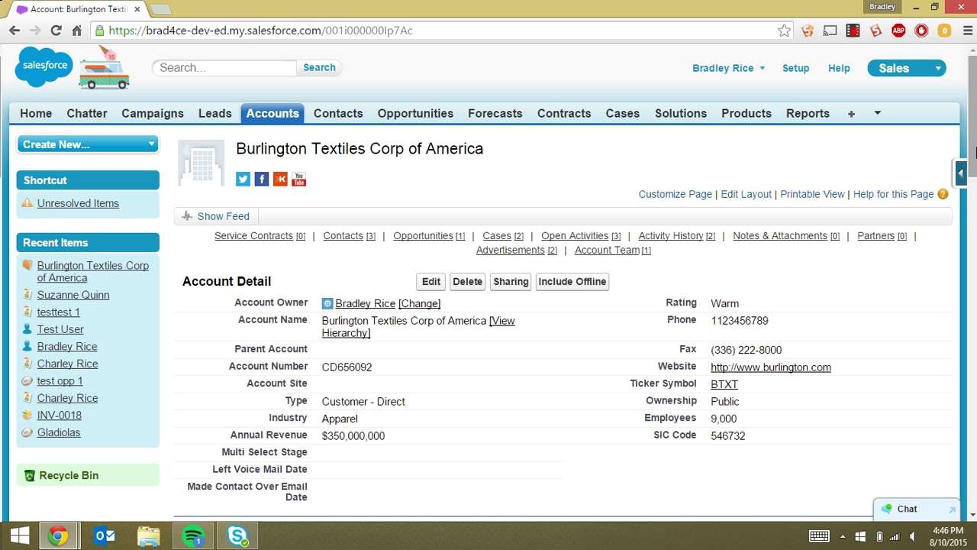
scroll(964, 175, down, 2)
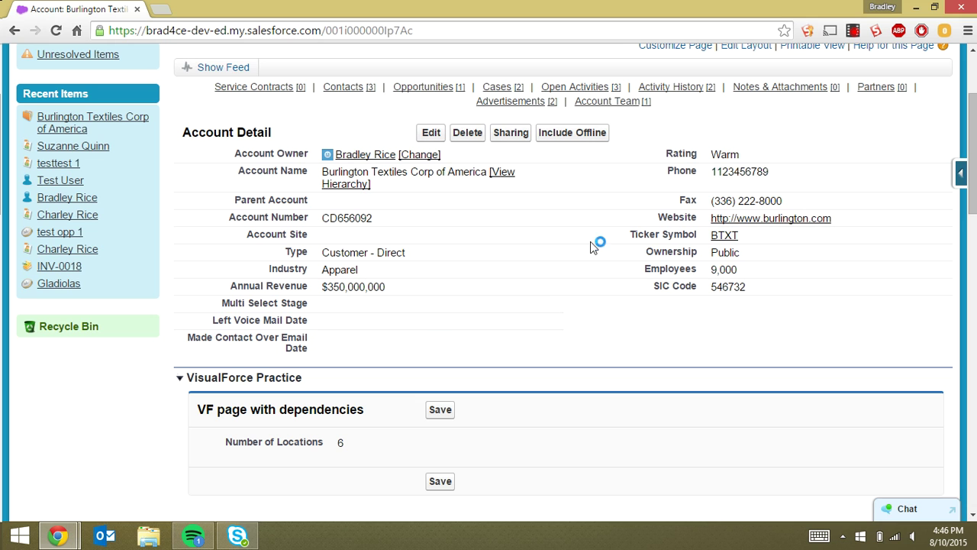
scroll(972, 169, up, 1)
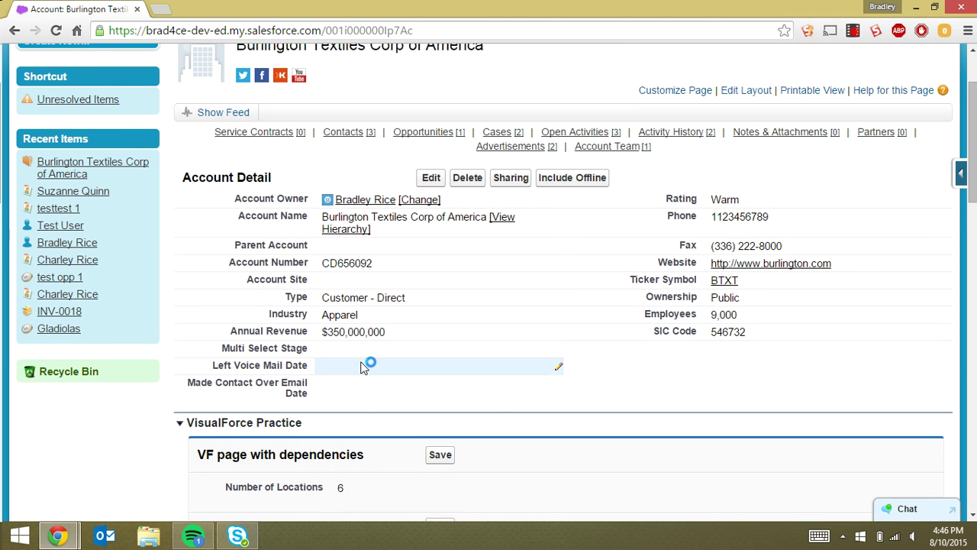
scroll(971, 164, up, 3)
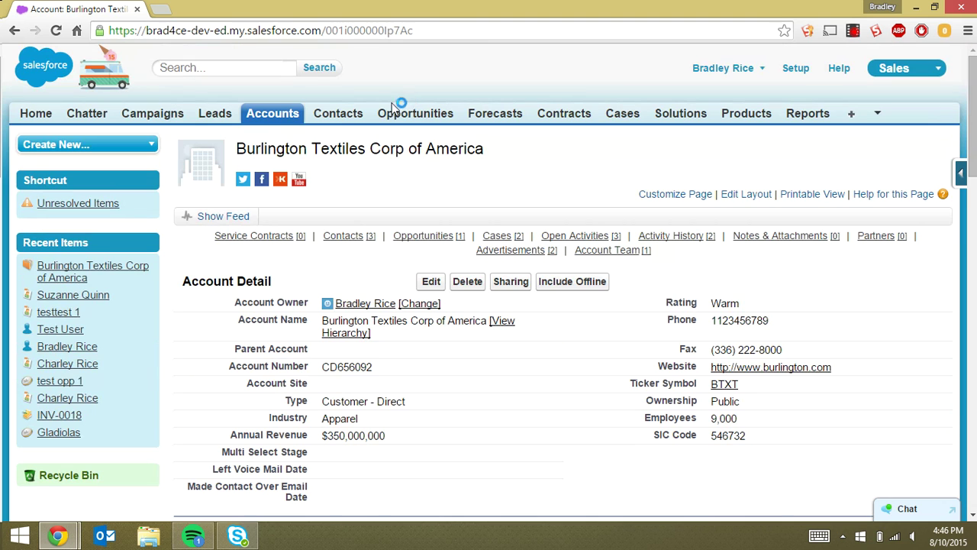
click(274, 121)
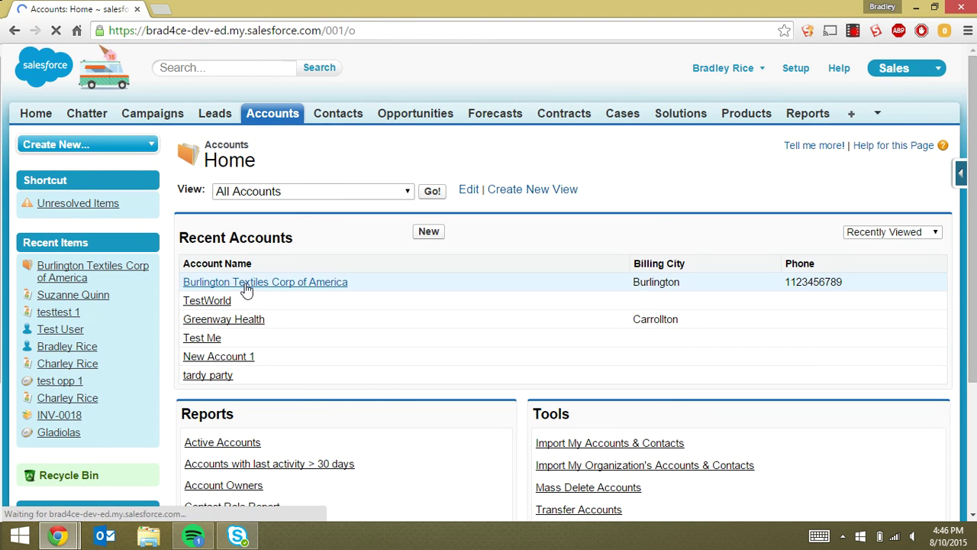
click(246, 284)
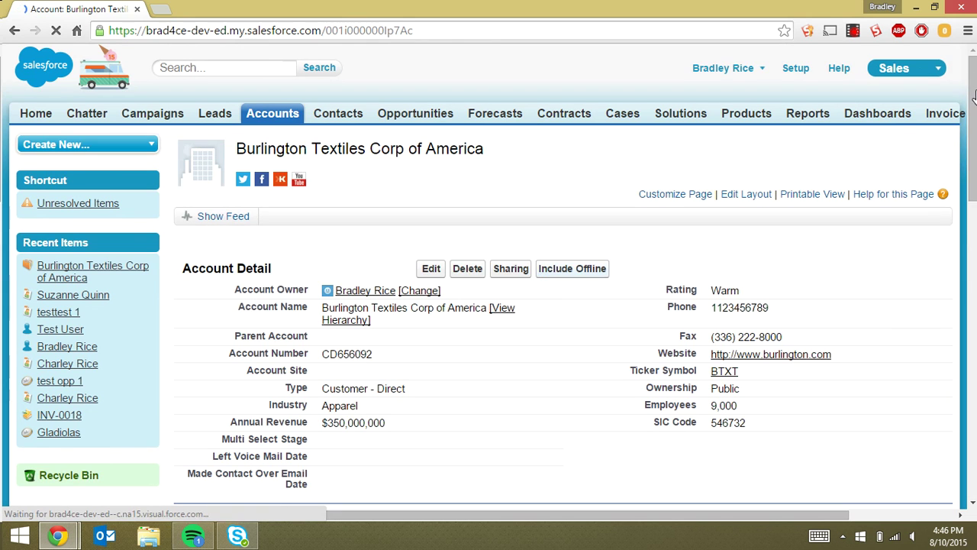
scroll(519, 286, down, 1)
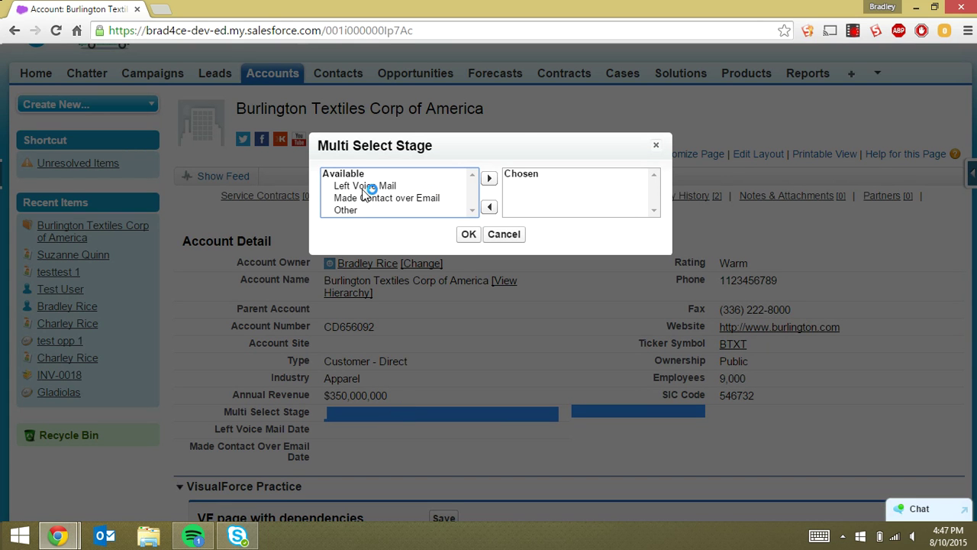
Set Multi Select Stage to Left Voice Mail and save with Left Voice Mail Date 8/10/2015.
click(367, 187)
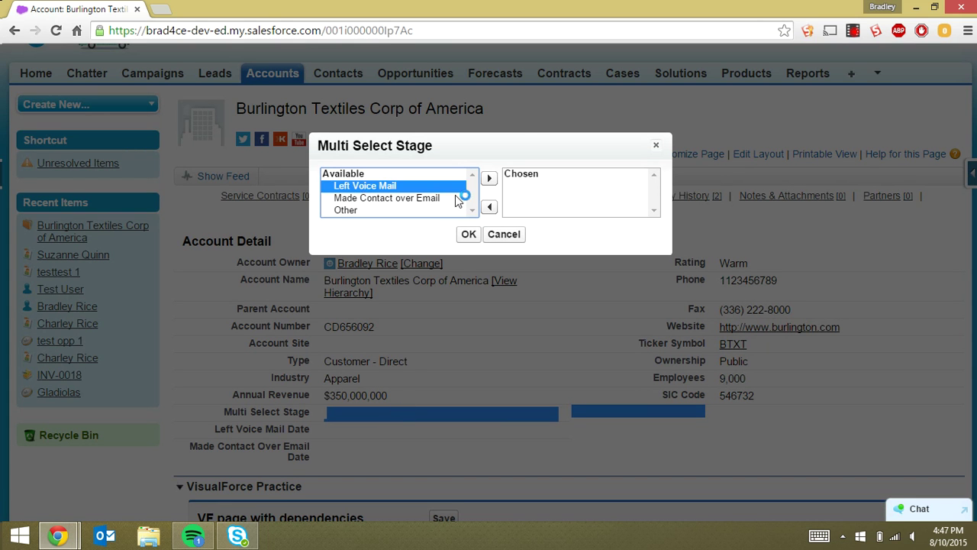
click(489, 178)
click(460, 235)
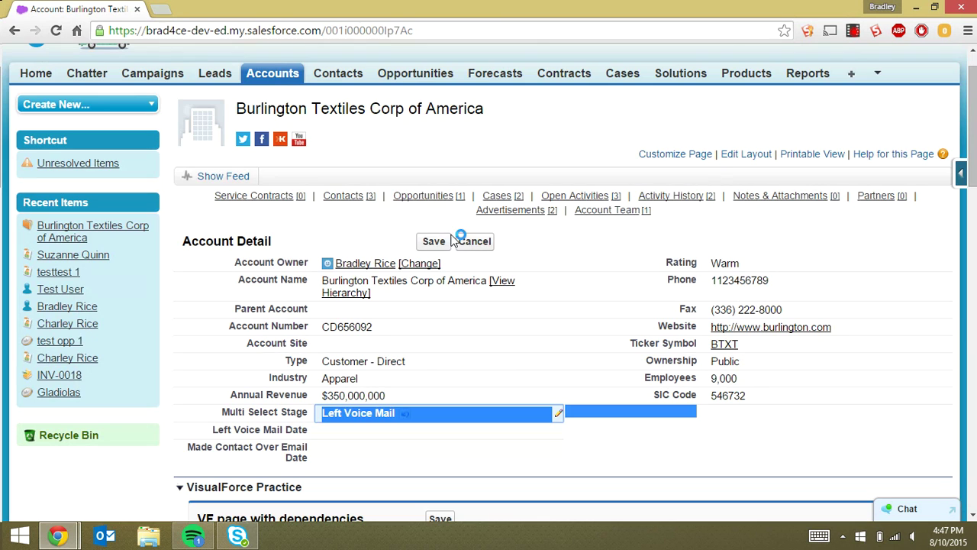
click(433, 242)
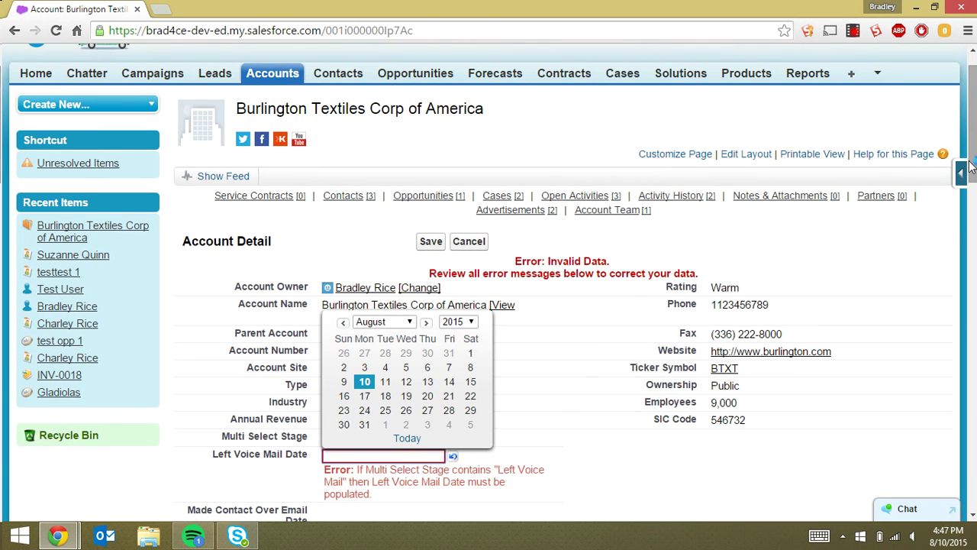
scroll(533, 370, down, 1)
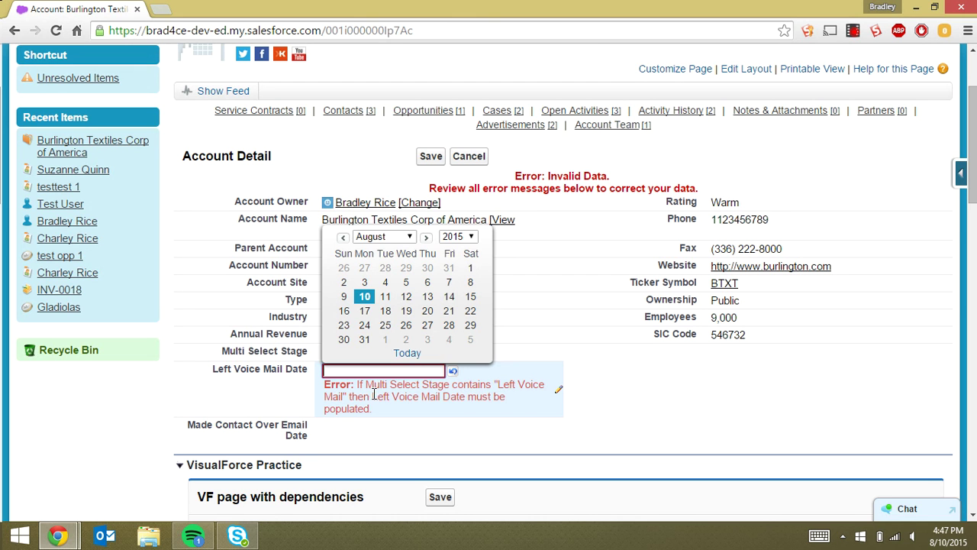
click(364, 297)
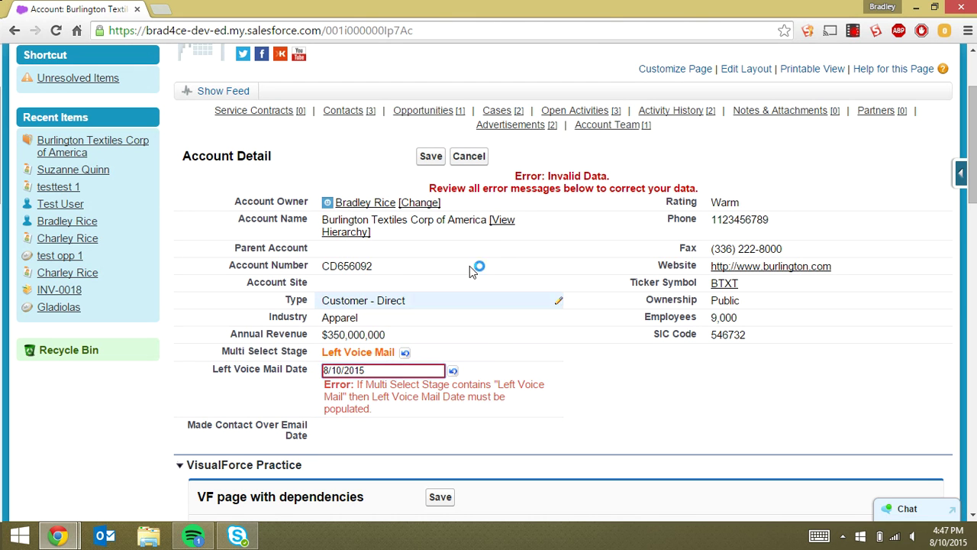
click(432, 156)
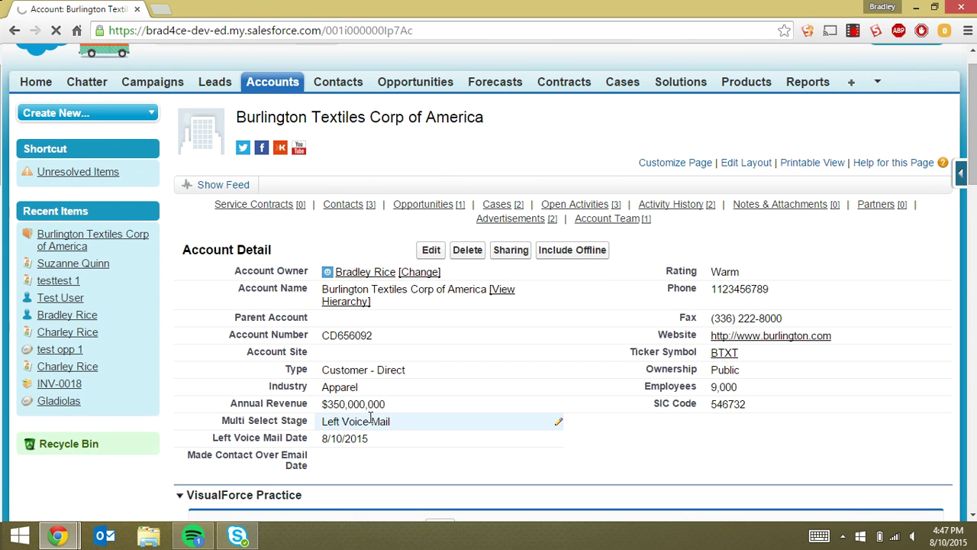
Add Made Contact over Email to Multi Select Stage and save with its date set to 8/3/2015.
double_click(390, 424)
click(366, 186)
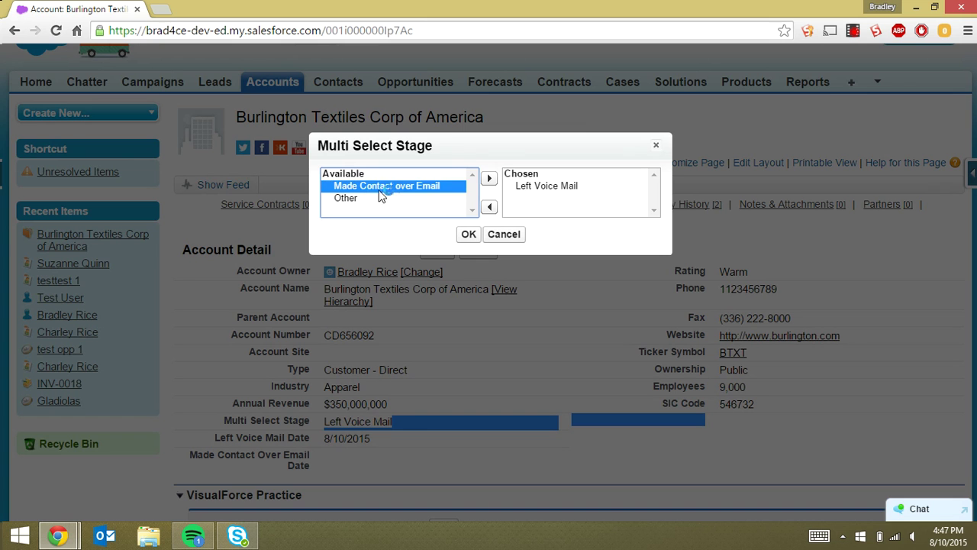
click(495, 178)
click(467, 233)
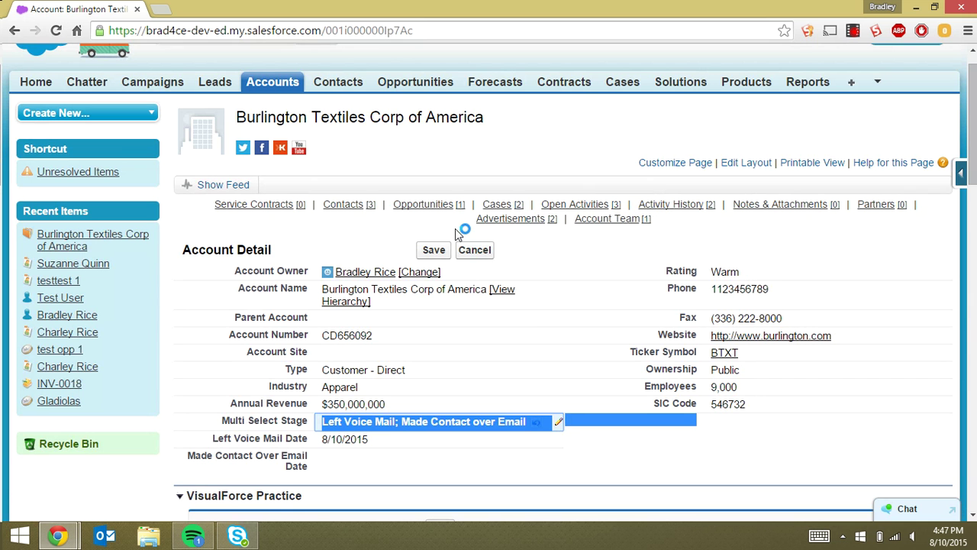
click(432, 250)
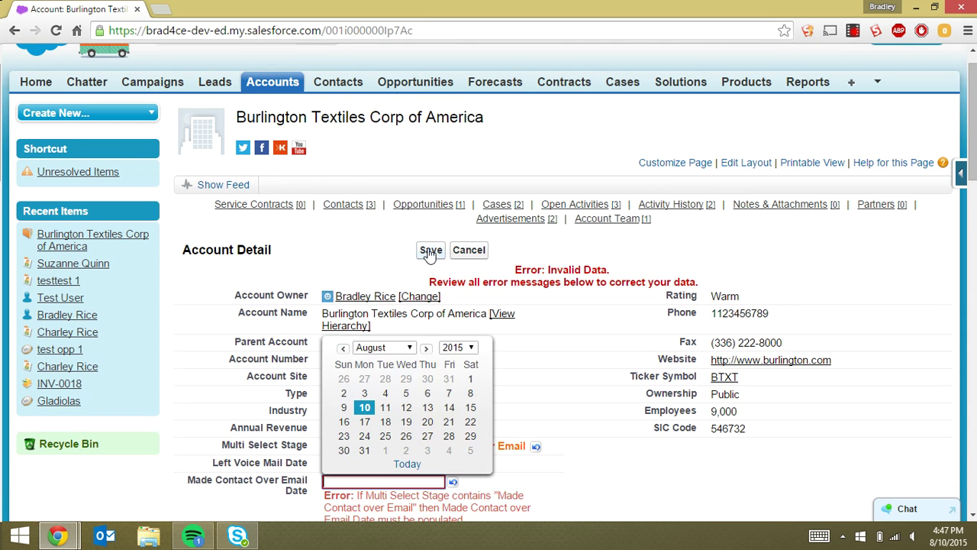
scroll(561, 370, down, 3)
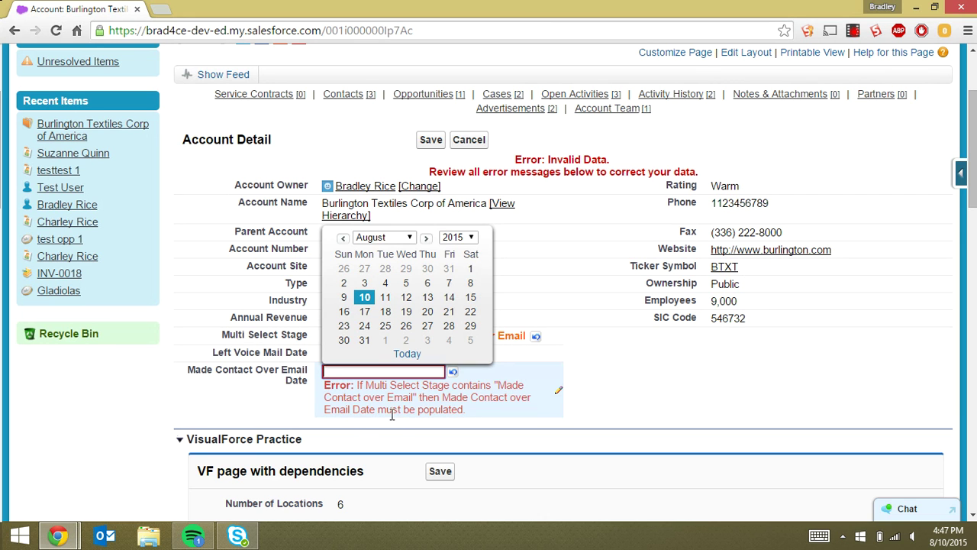
click(364, 282)
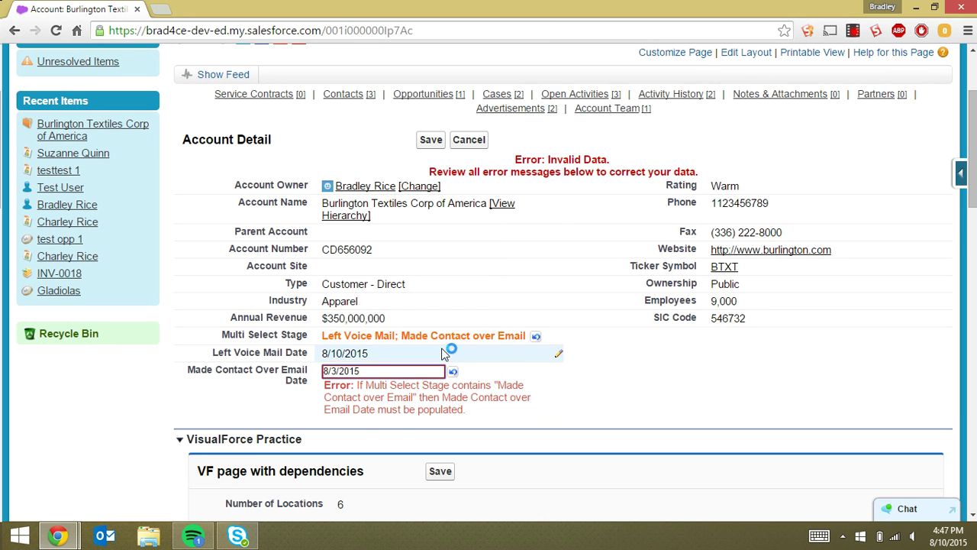
click(430, 140)
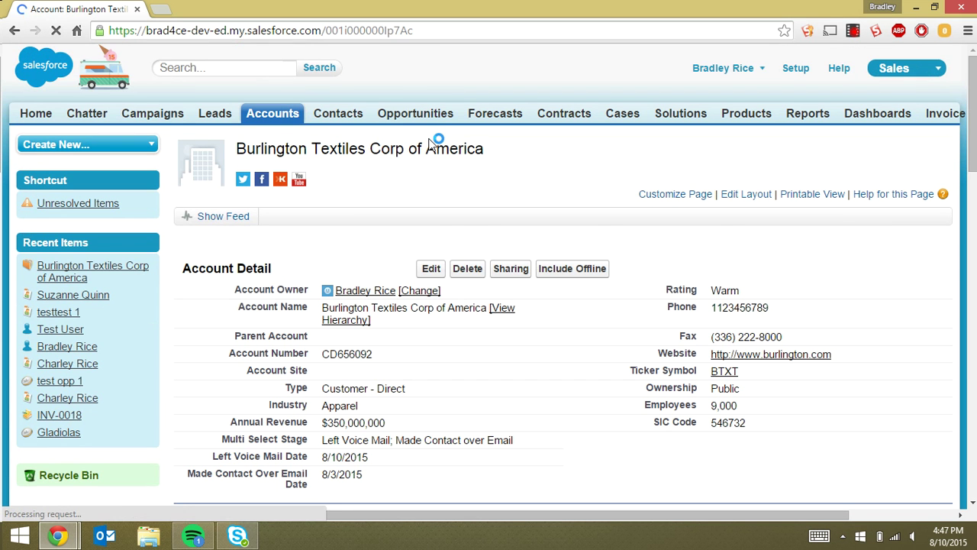
Review the saved stages and dates, then bring up the Account object's setup shortcuts menu.
drag(971, 129, 971, 171)
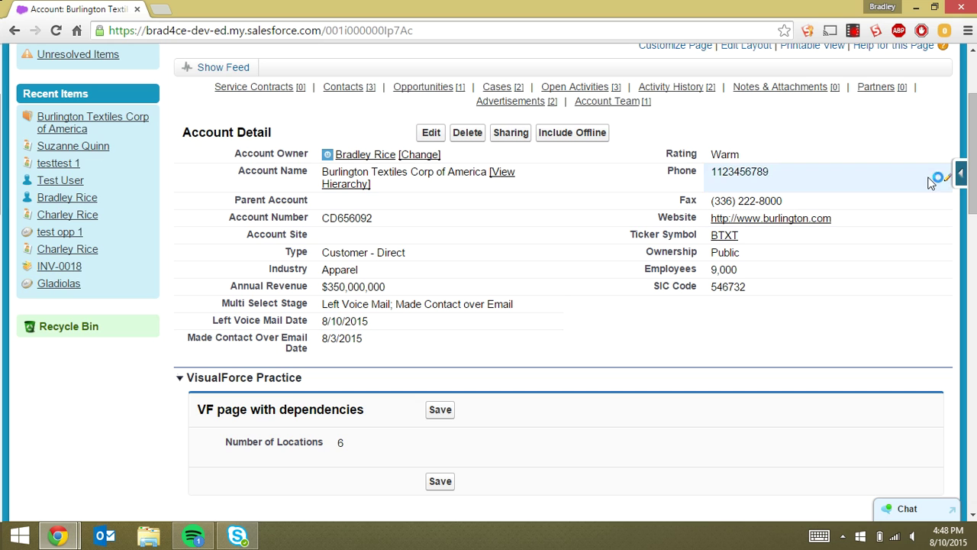
drag(974, 172, 973, 137)
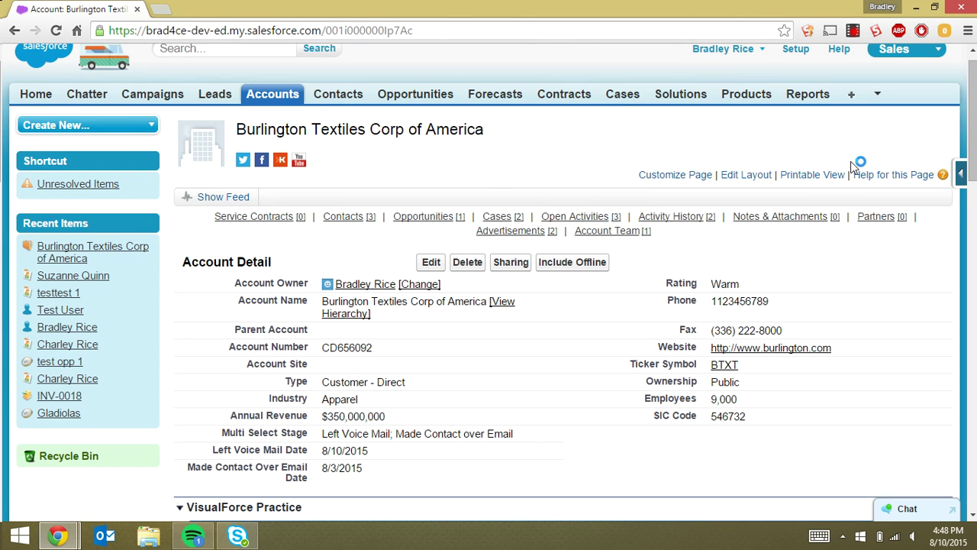
click(961, 178)
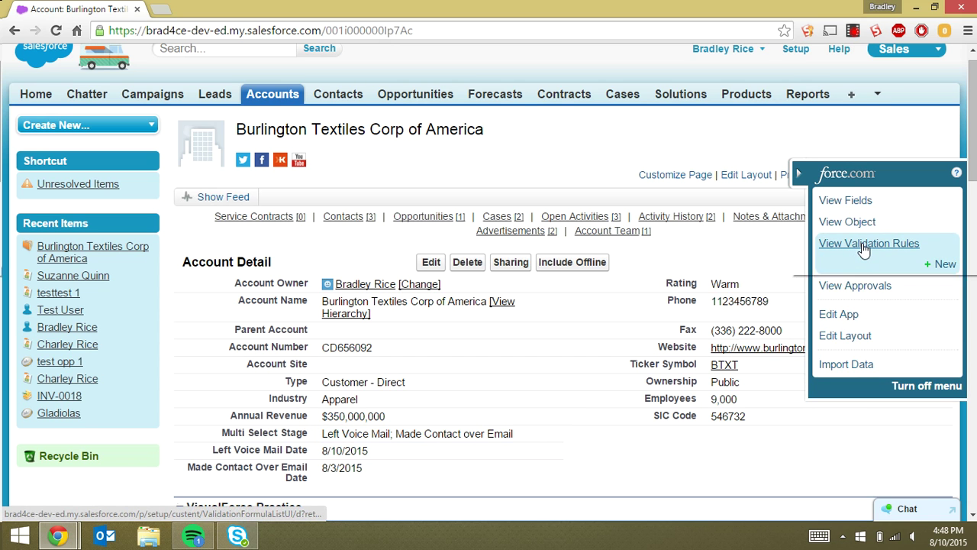
Go to the Account validation rules and open Left_Voice_Mail_Date_Required in edit mode.
click(863, 244)
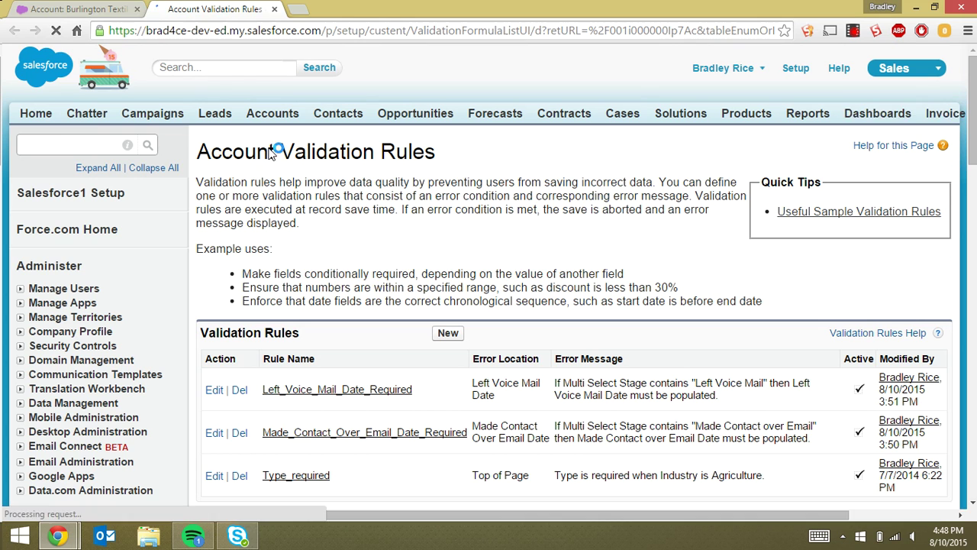
click(321, 391)
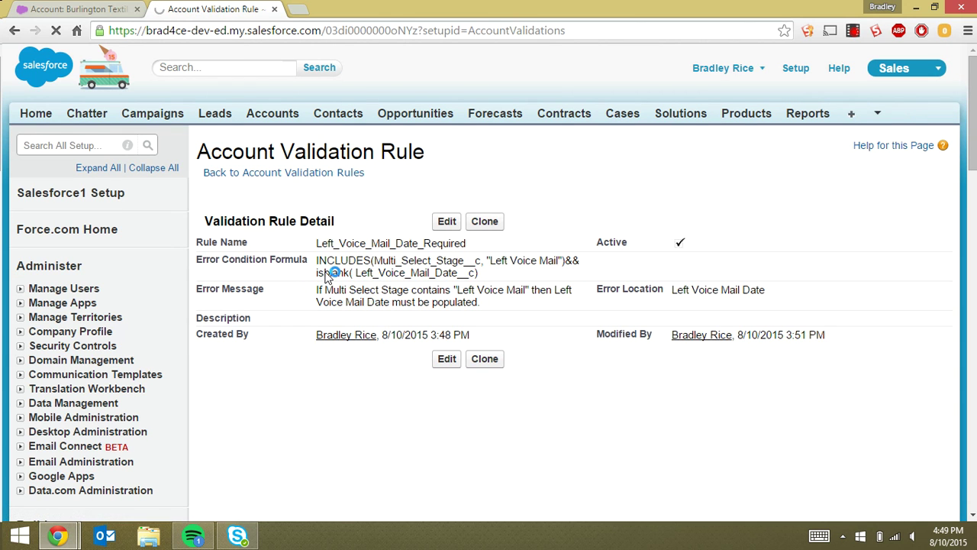
click(447, 225)
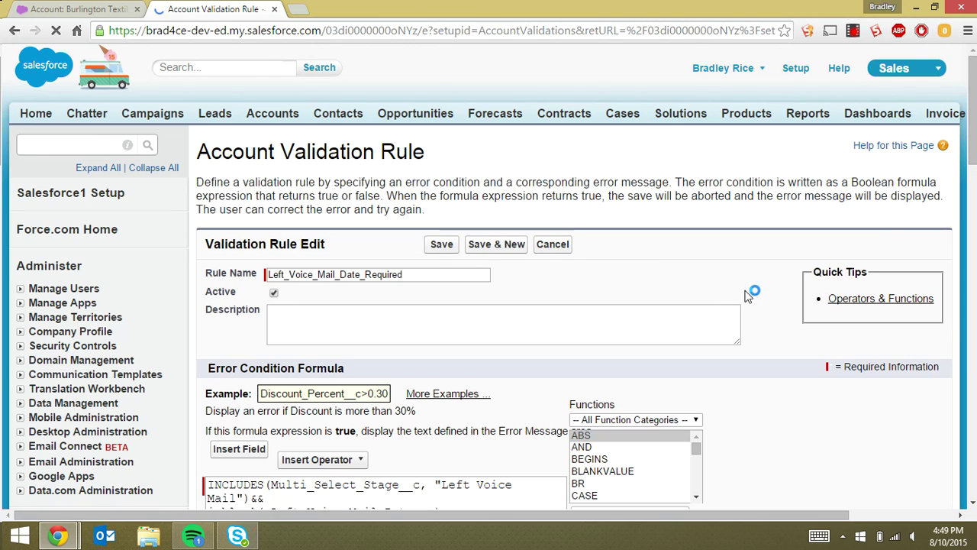
Enlarge the formula box and highlight INCLUDES(Multi_Select_Stage__c, "Left Voice Mail") in the condition.
drag(971, 151, 971, 194)
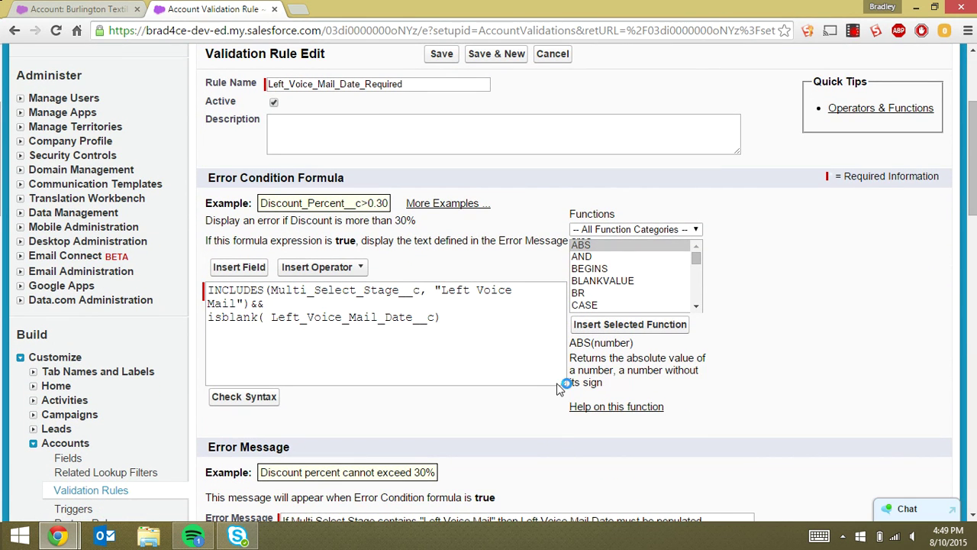
drag(560, 383, 640, 395)
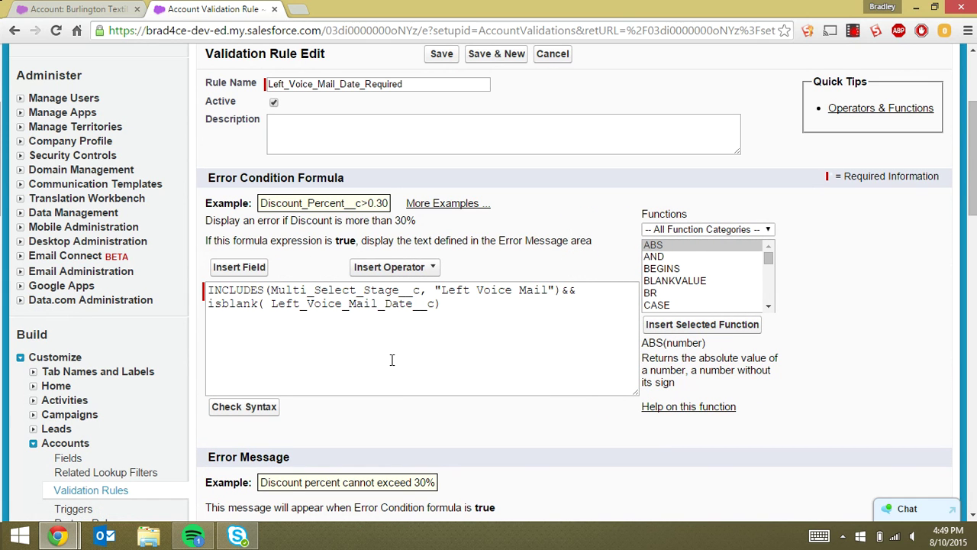
drag(264, 290, 204, 289)
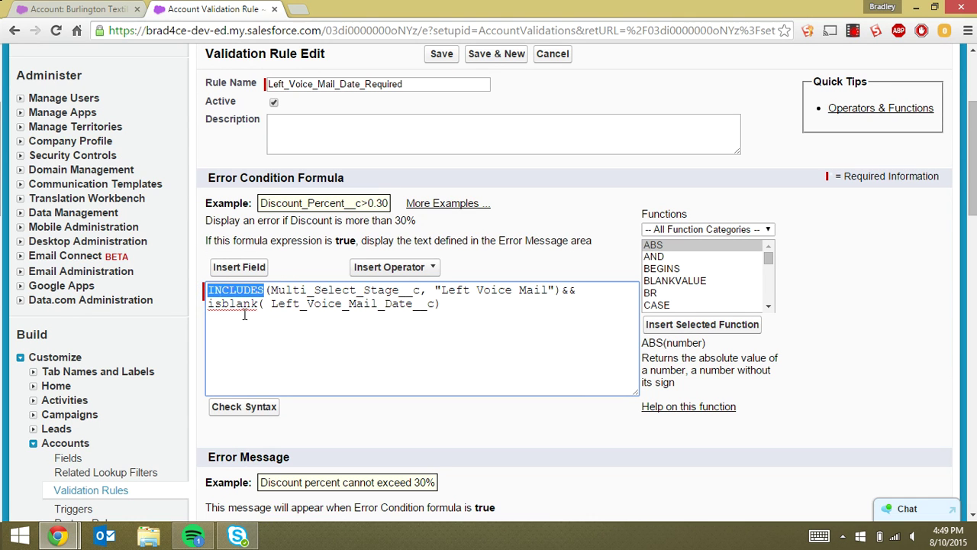
click(350, 304)
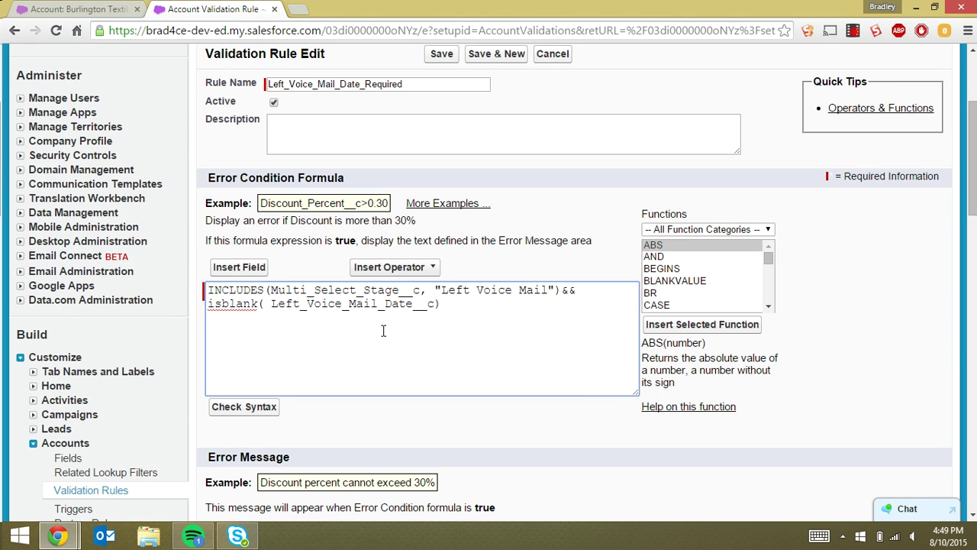
click(204, 290)
drag(204, 290, 429, 290)
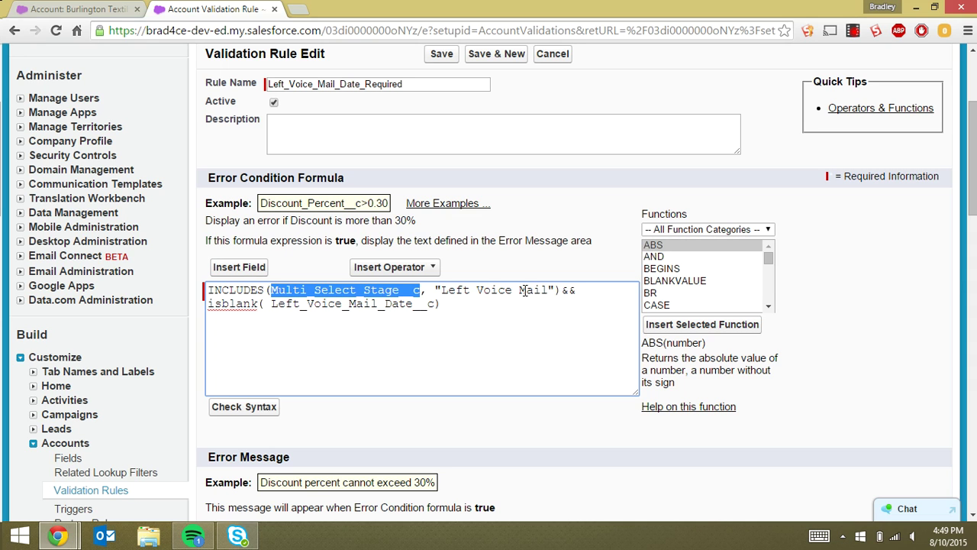
drag(555, 289, 437, 290)
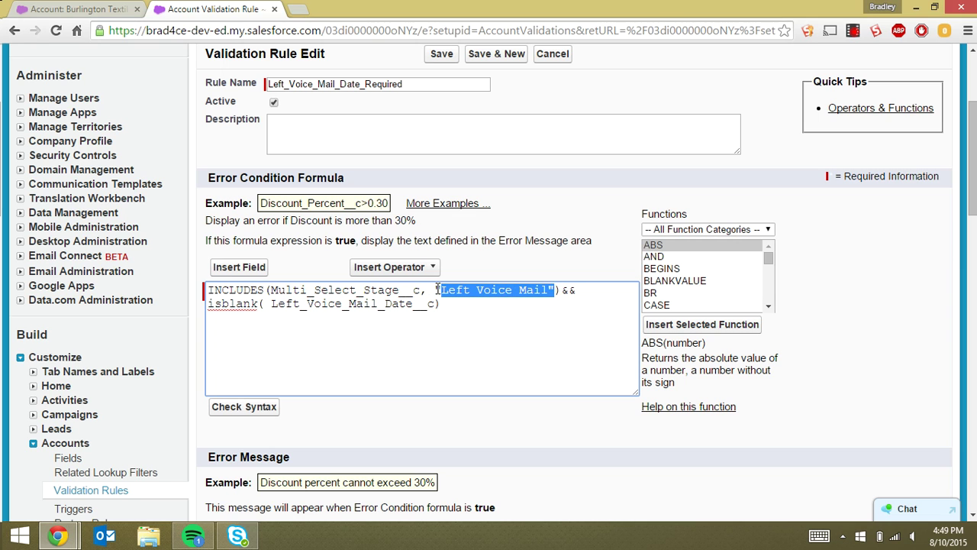
click(363, 290)
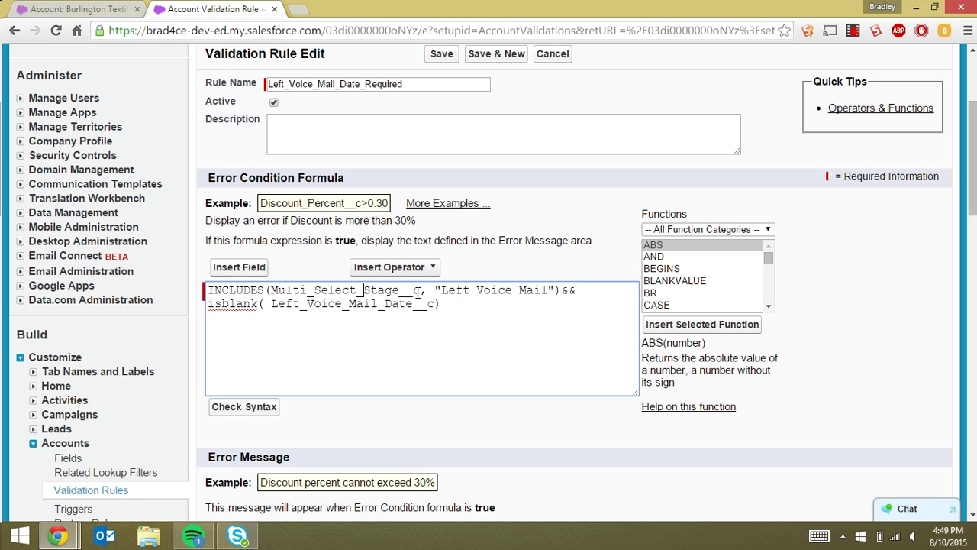
Highlight the rule's error message displayed at the Left Voice Mail Date field.
drag(967, 166, 964, 216)
drag(705, 311, 276, 311)
click(356, 326)
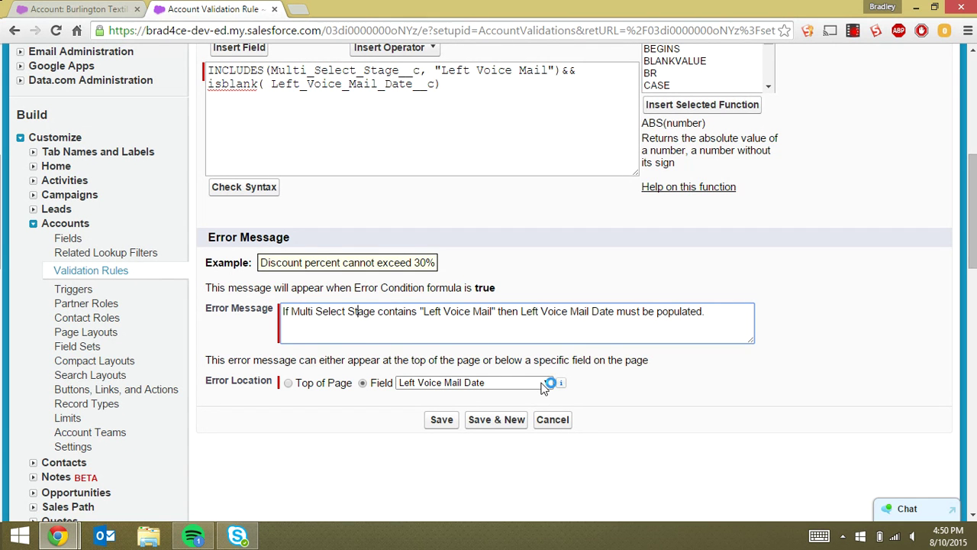
drag(974, 264, 974, 176)
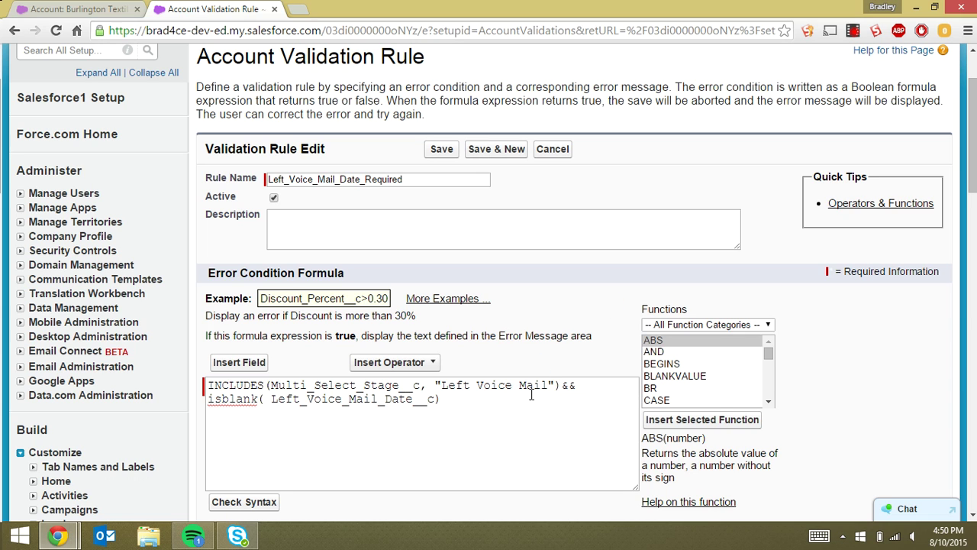
drag(550, 384, 443, 384)
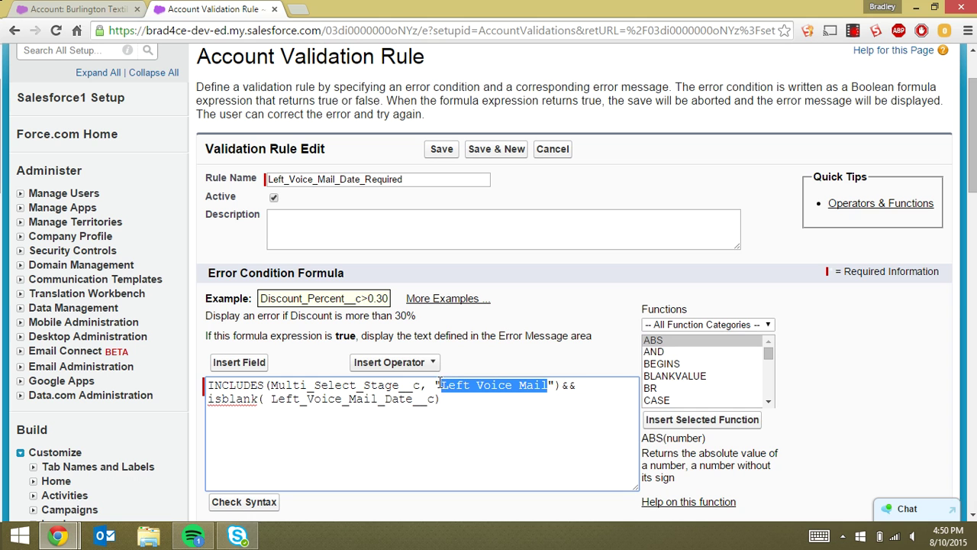
click(574, 368)
drag(972, 202, 972, 174)
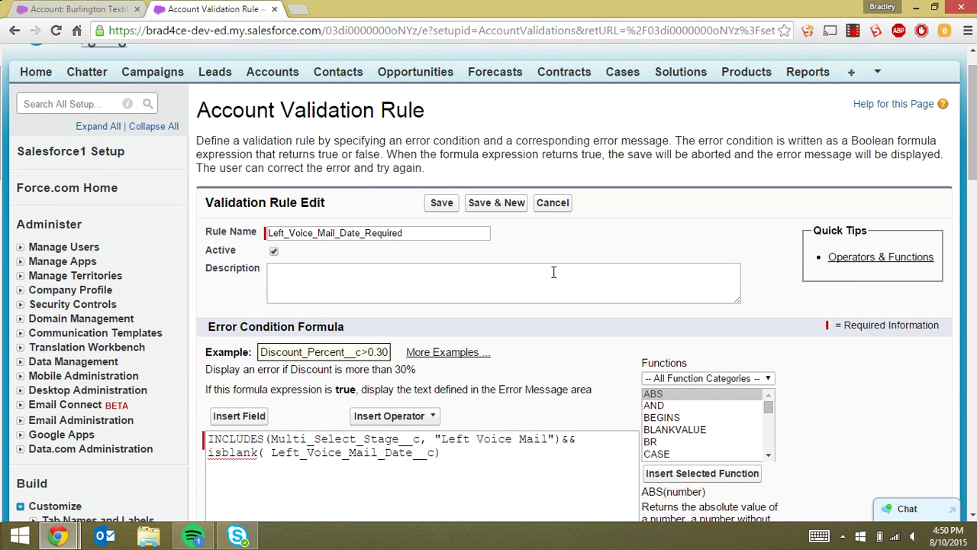
Cancel the edit and open the Made_Contact_Over_Email_Date_Required rule from the Account validation rules.
click(553, 204)
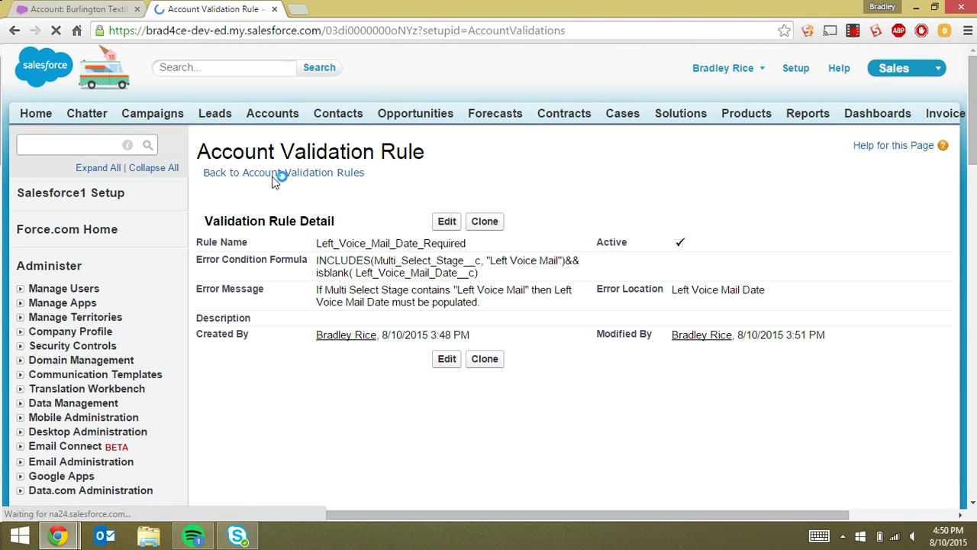
click(273, 175)
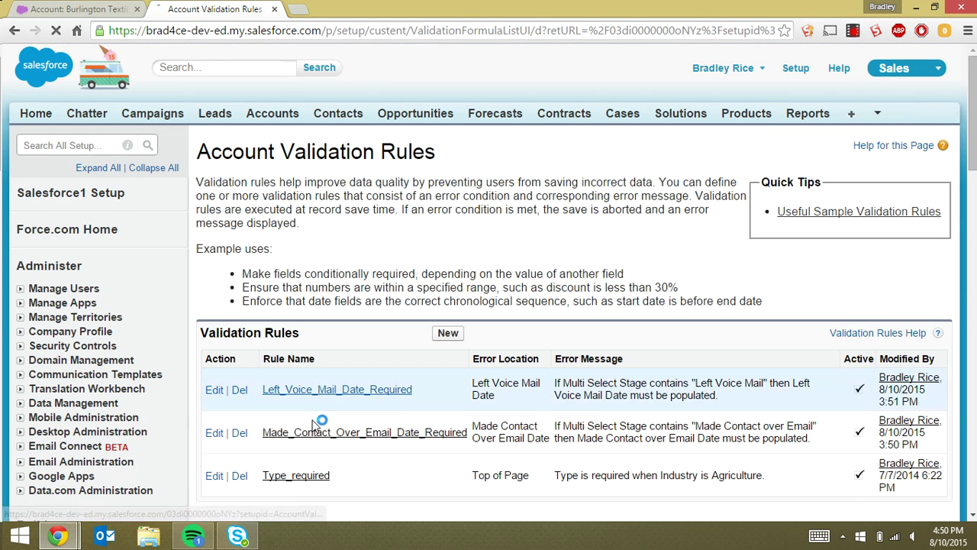
click(308, 433)
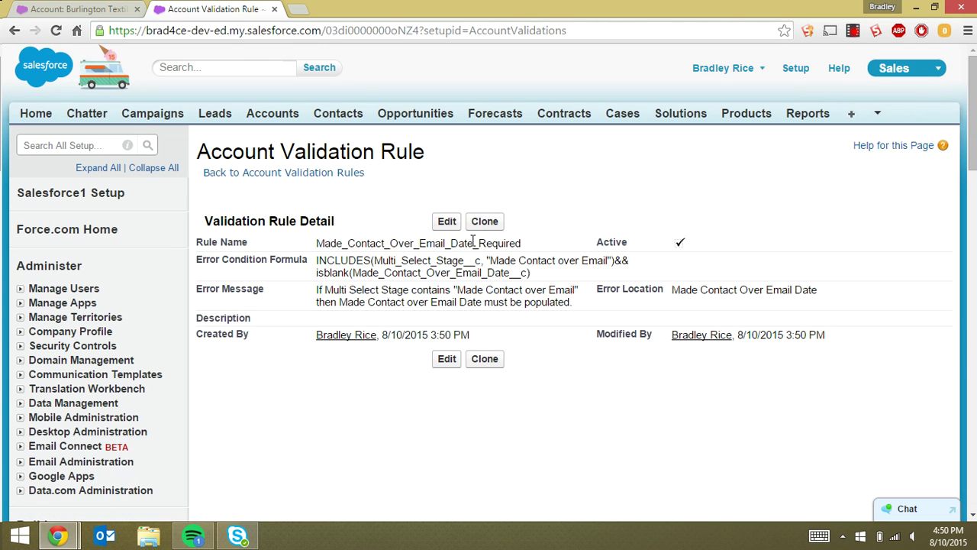
Highlight the rule's error condition formula and Made Contact over Email in its error message.
drag(315, 260, 532, 275)
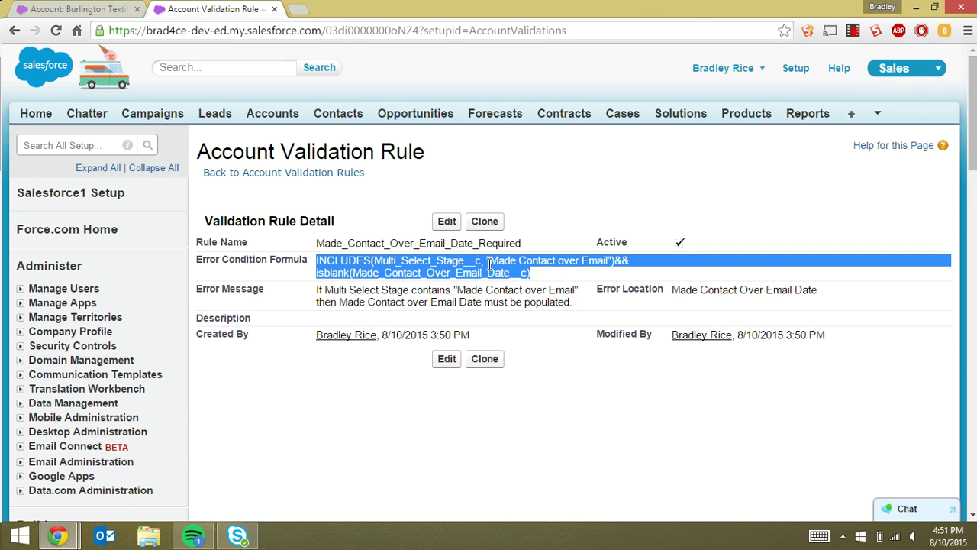
click(436, 283)
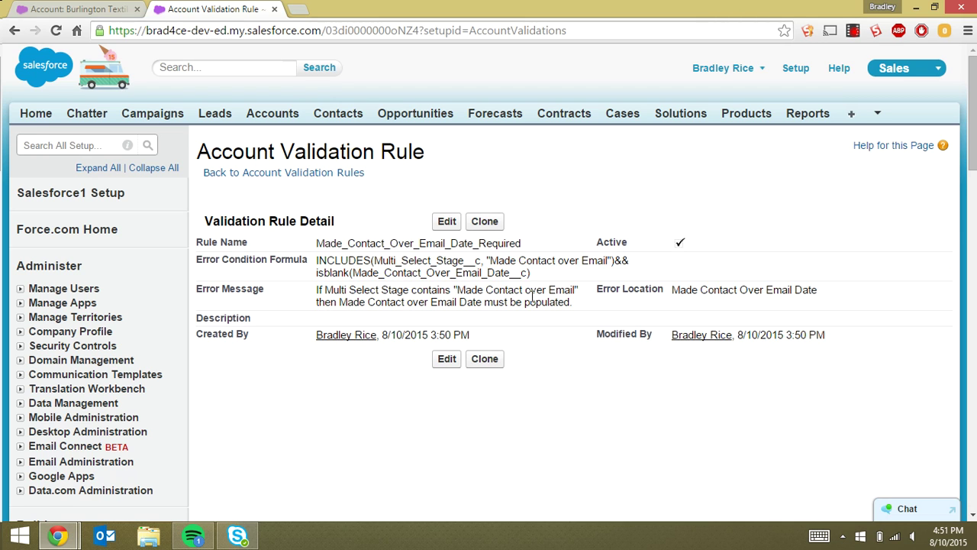
drag(455, 292, 585, 297)
click(584, 312)
Reopen Burlington Textiles Corp of America from Accounts and review both stages with their dates.
click(284, 113)
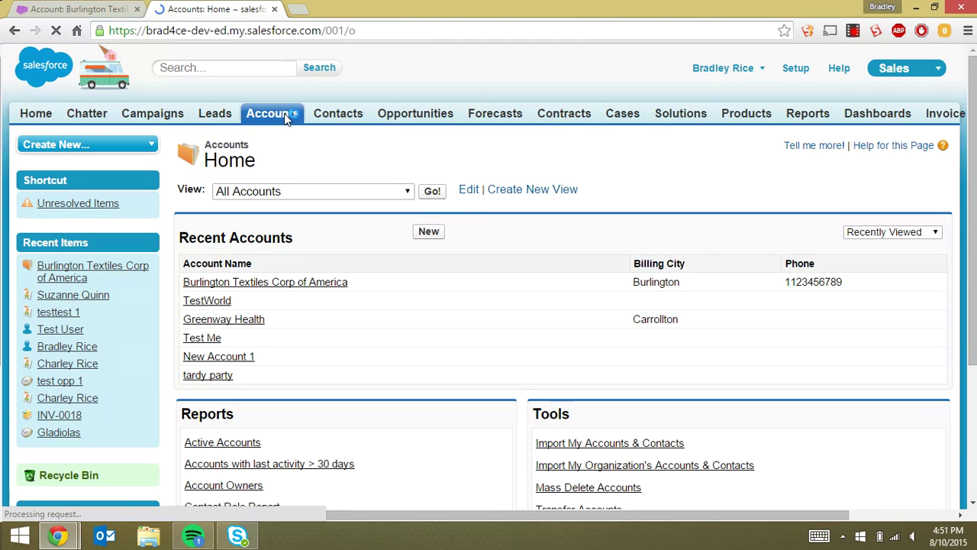
click(304, 289)
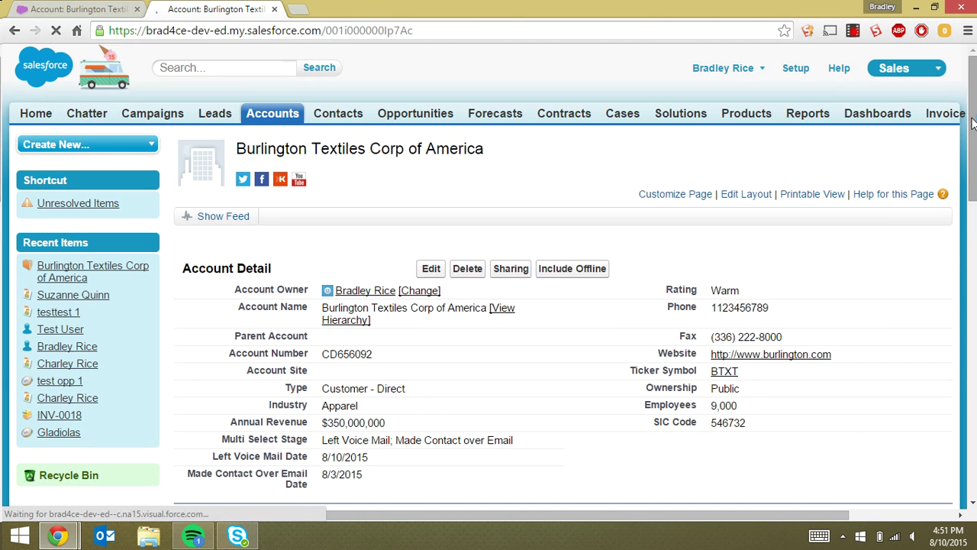
drag(972, 122, 968, 175)
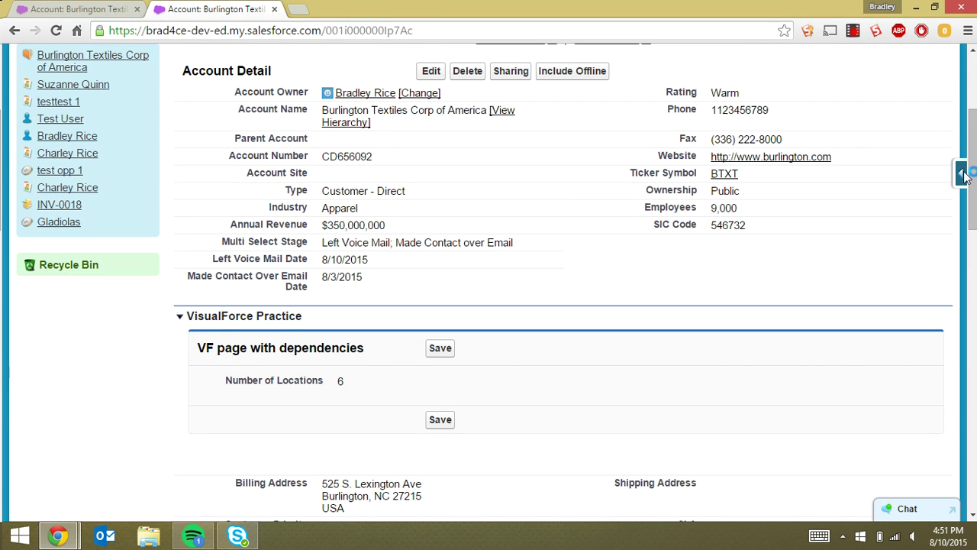
drag(971, 175, 974, 113)
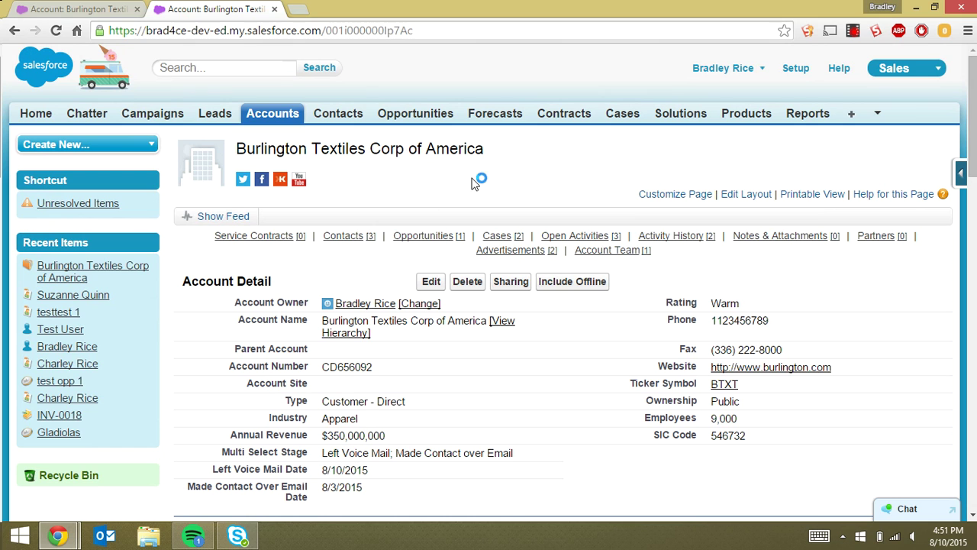
click(853, 32)
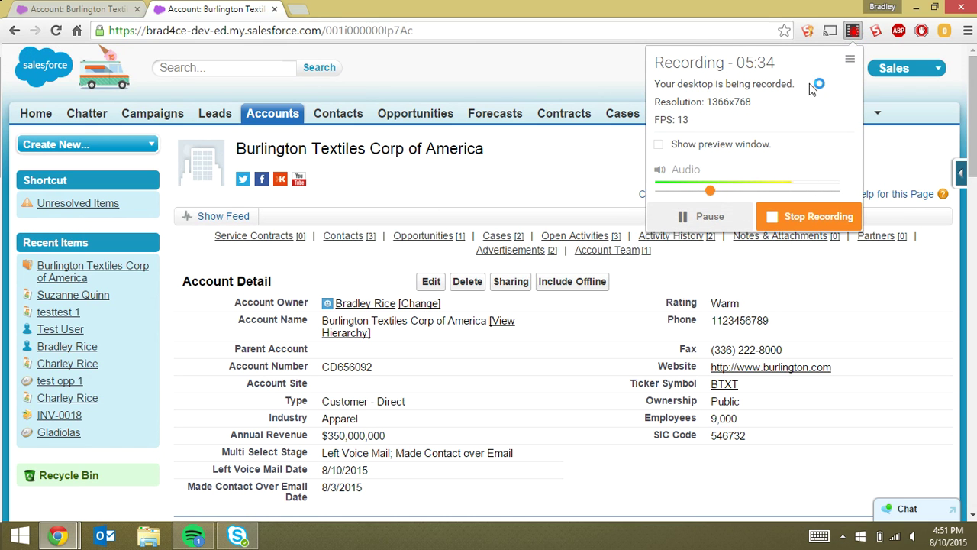